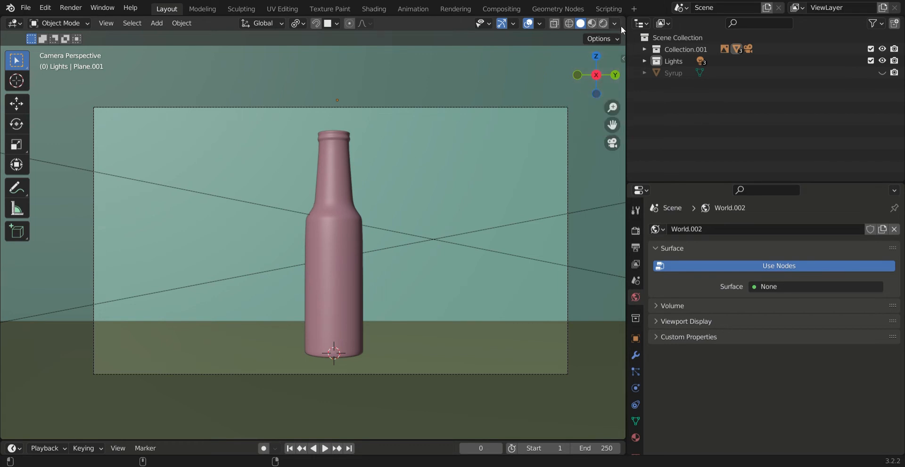
Step: Show the bottle scene with rendered viewport shading and open the scene's render settings
{"action": "left_click", "coordinate": [603, 23]}
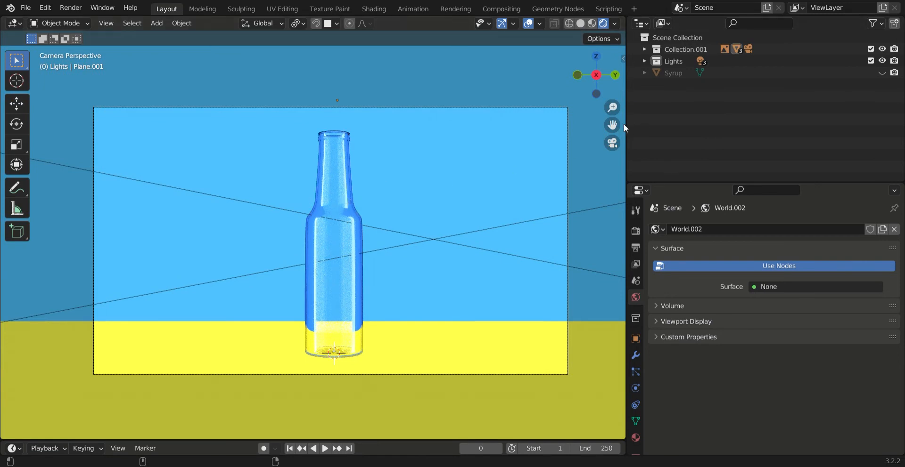
{"action": "left_click", "coordinate": [635, 231]}
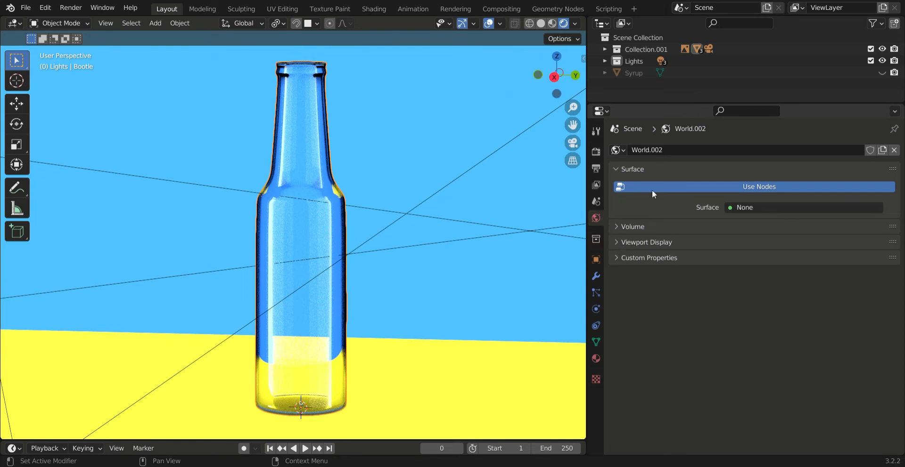
Step: Examine the emission materials of the ground plane and the background plane behind the bottle
{"action": "left_click_drag", "start_coordinate": [657, 108], "coordinate": [657, 238]}
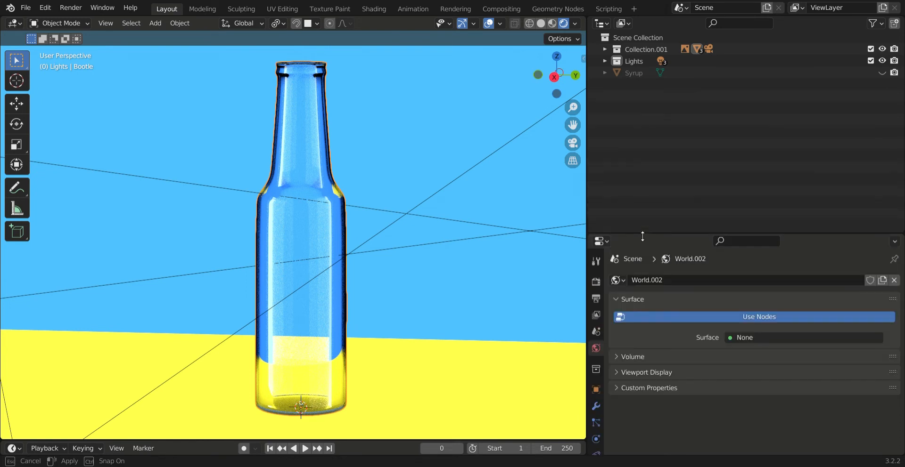
{"action": "left_click", "coordinate": [347, 85]}
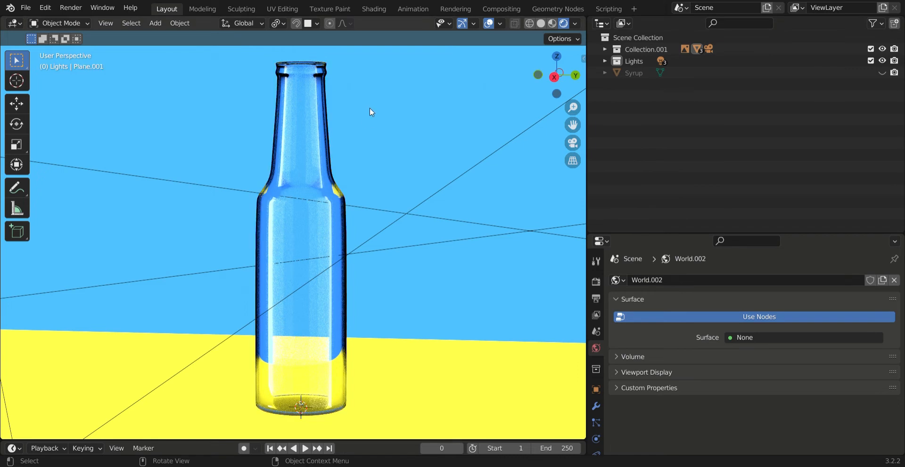
{"action": "left_click", "coordinate": [389, 372]}
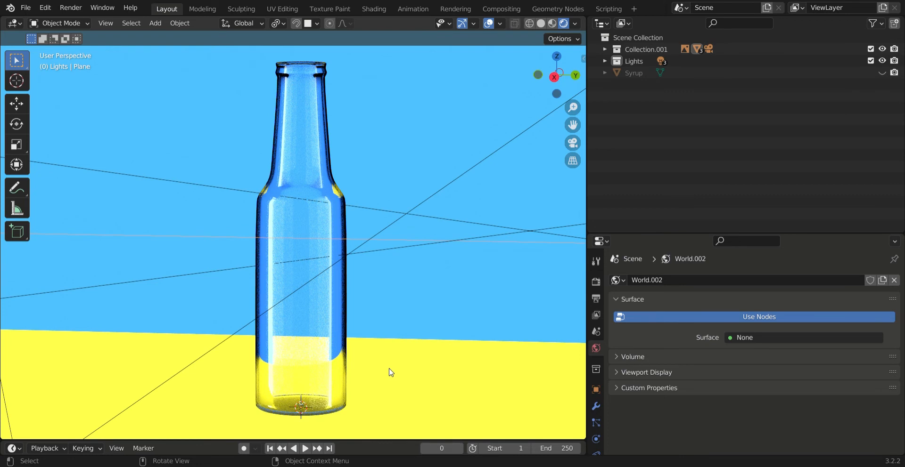
{"action": "left_click_drag", "start_coordinate": [660, 239], "coordinate": [660, 102]}
{"action": "left_click", "coordinate": [596, 351]}
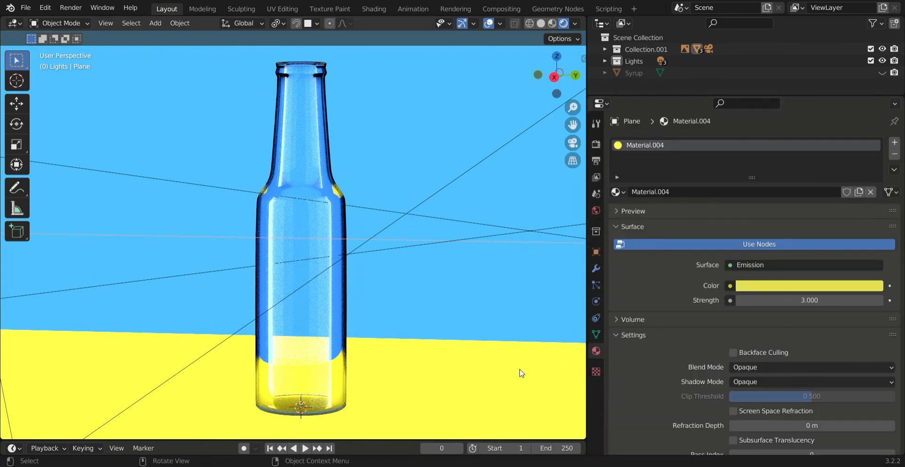
{"action": "left_click", "coordinate": [539, 288]}
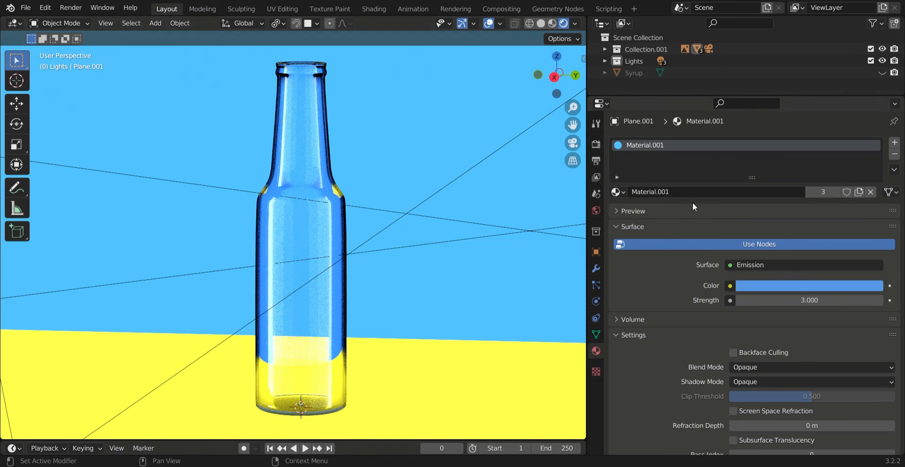
Step: Toggle the viewport visibility of the Left and Right lights and the Syrup object to check their effect on the bottle
{"action": "left_click_drag", "start_coordinate": [704, 100], "coordinate": [701, 271]}
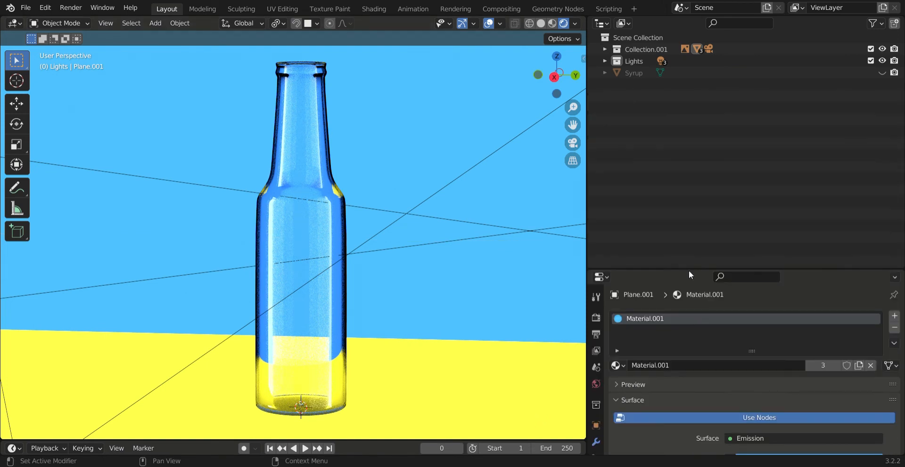
{"action": "left_click", "coordinate": [602, 59]}
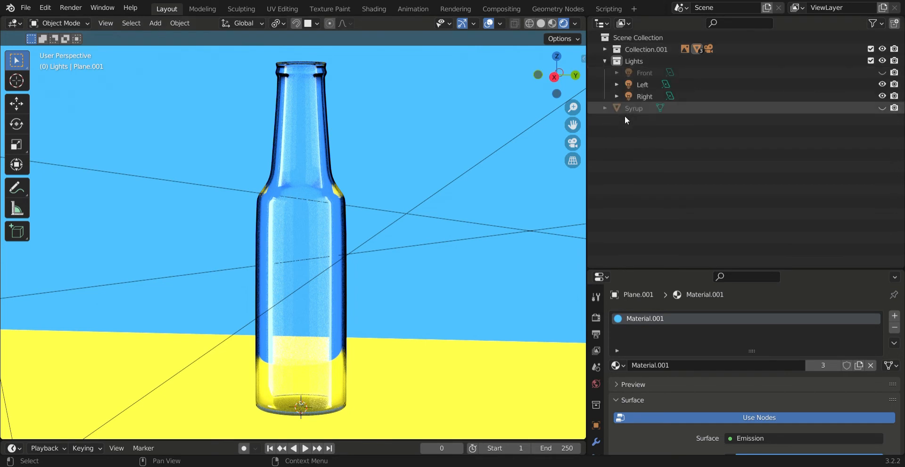
{"action": "left_click", "coordinate": [881, 84]}
{"action": "left_click", "coordinate": [881, 84]}
{"action": "left_click", "coordinate": [881, 96]}
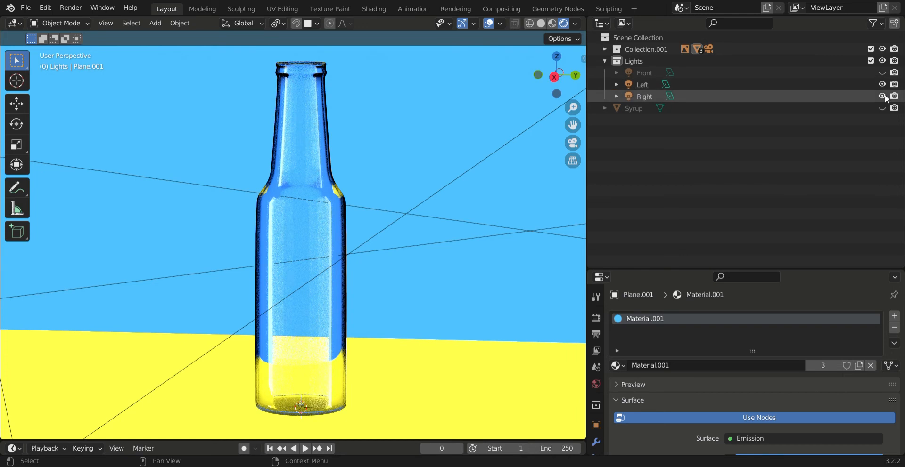
{"action": "left_click", "coordinate": [882, 97]}
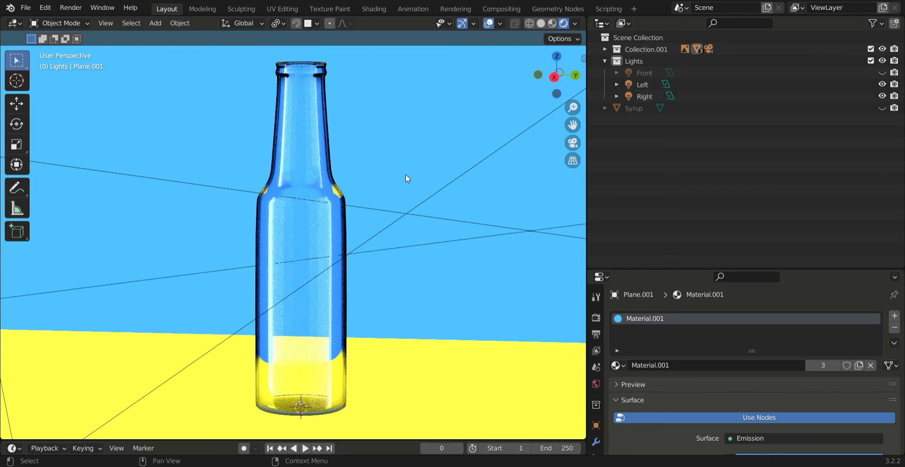
{"action": "left_click", "coordinate": [605, 61]}
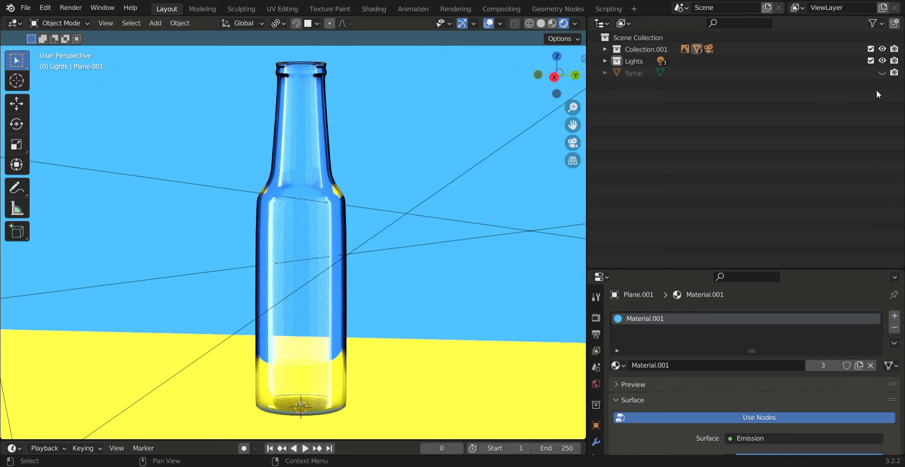
{"action": "left_click", "coordinate": [882, 73]}
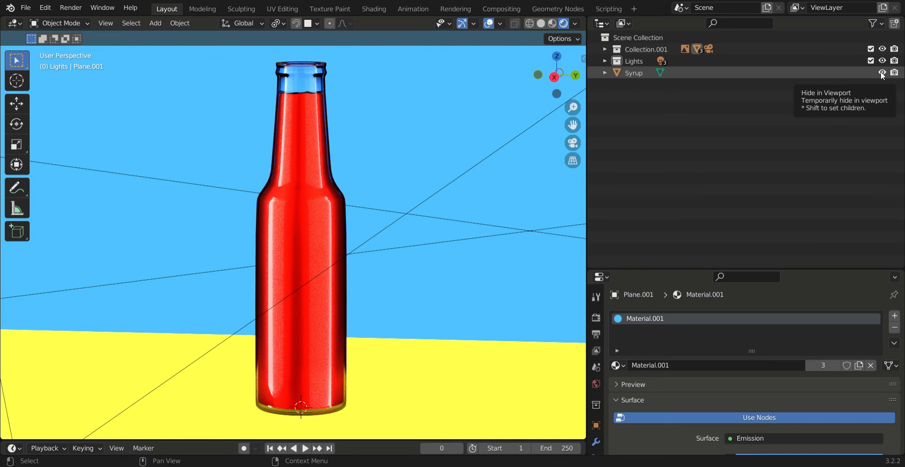
{"action": "left_click", "coordinate": [882, 73]}
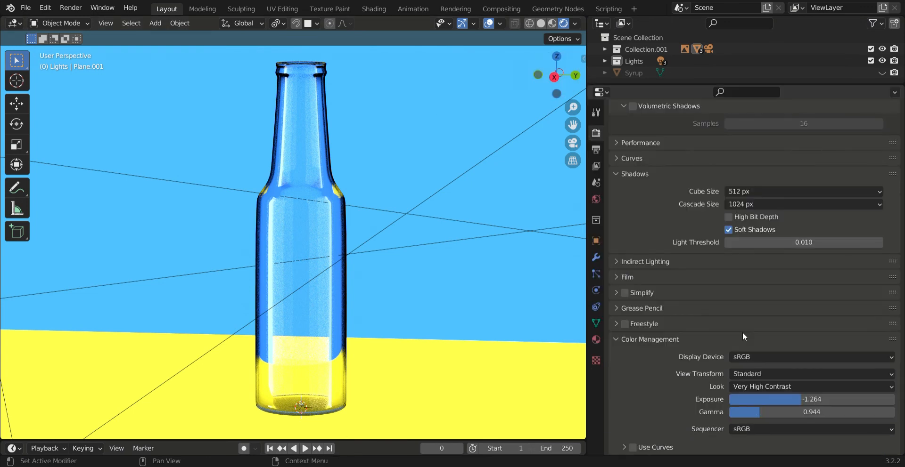
Step: Try the Filmic view transform in the Color Management settings and restore Standard
{"action": "left_click", "coordinate": [751, 372]}
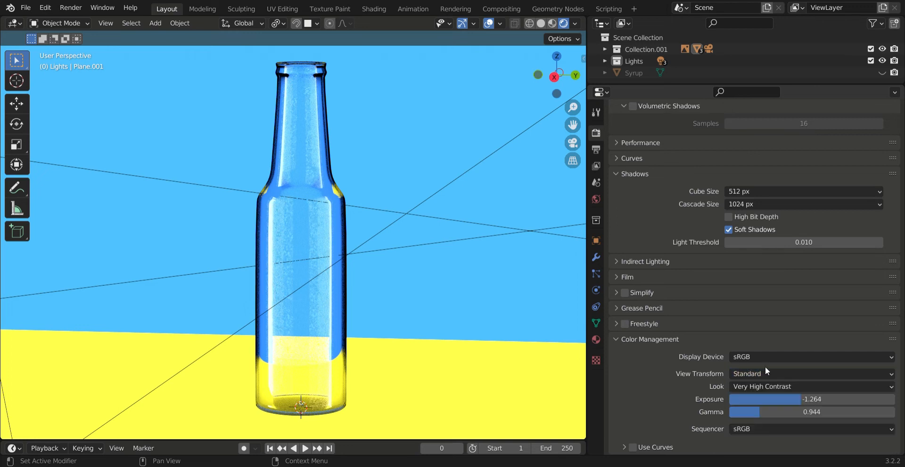
{"action": "left_click", "coordinate": [741, 372]}
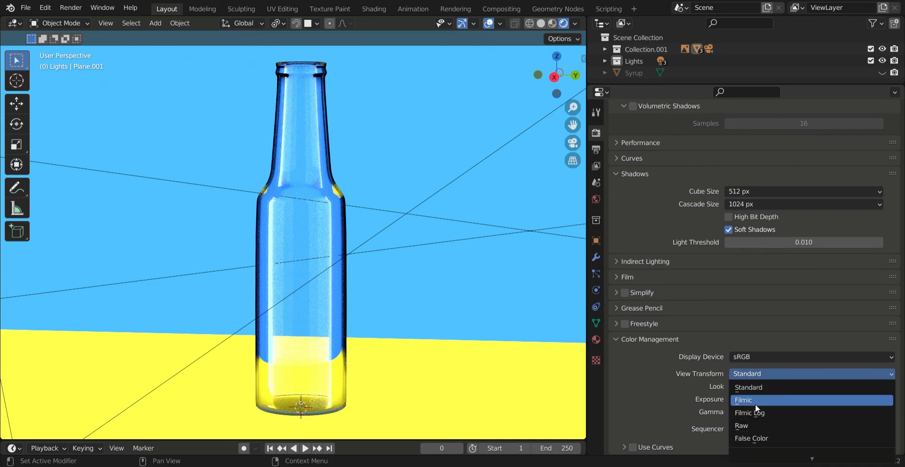
{"action": "left_click", "coordinate": [755, 401]}
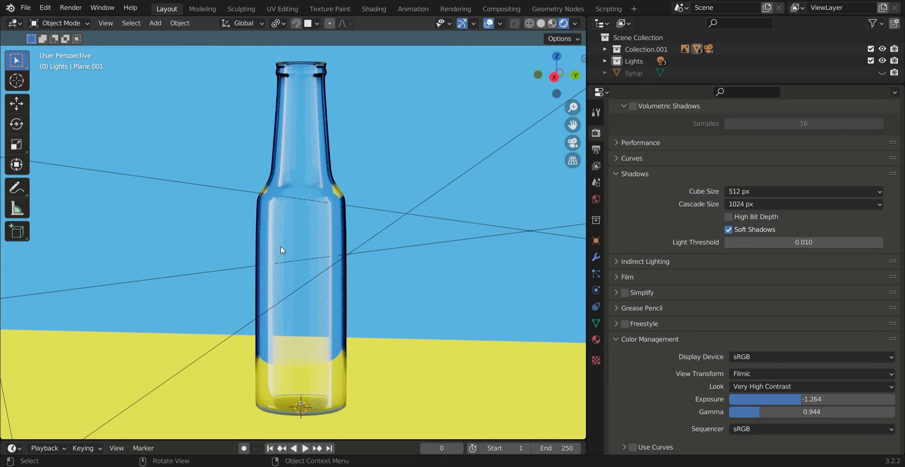
{"action": "left_click", "coordinate": [740, 374]}
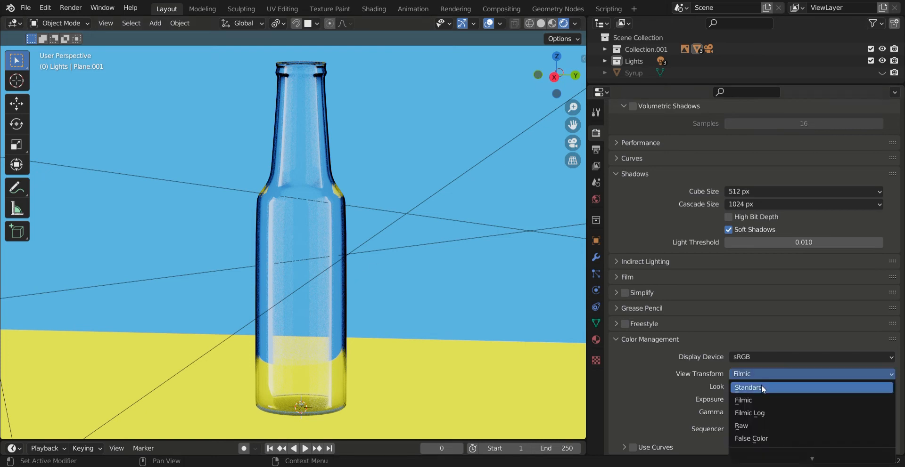
{"action": "left_click", "coordinate": [762, 385]}
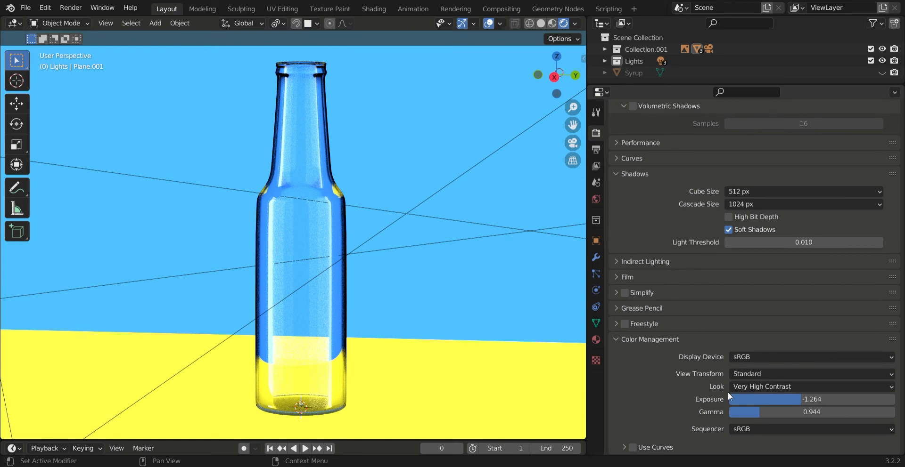
Step: Try the High Contrast look in Color Management and restore Very High Contrast
{"action": "left_click", "coordinate": [742, 389]}
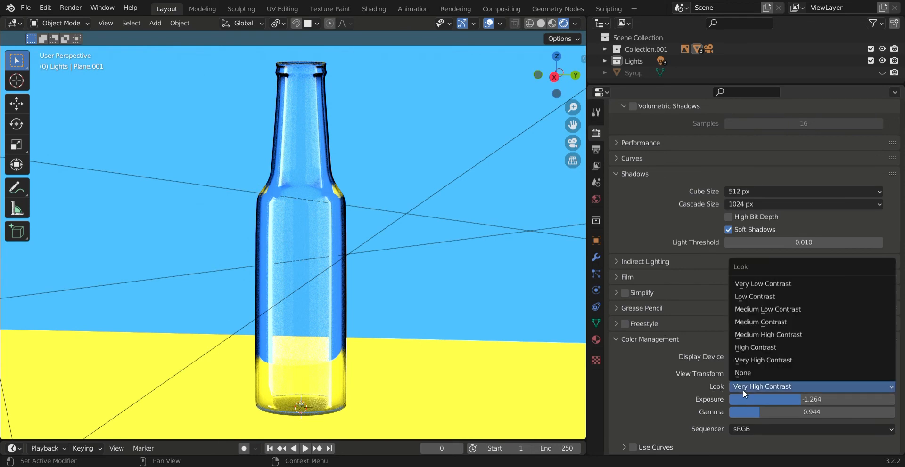
{"action": "left_click", "coordinate": [773, 346]}
{"action": "left_click", "coordinate": [767, 388]}
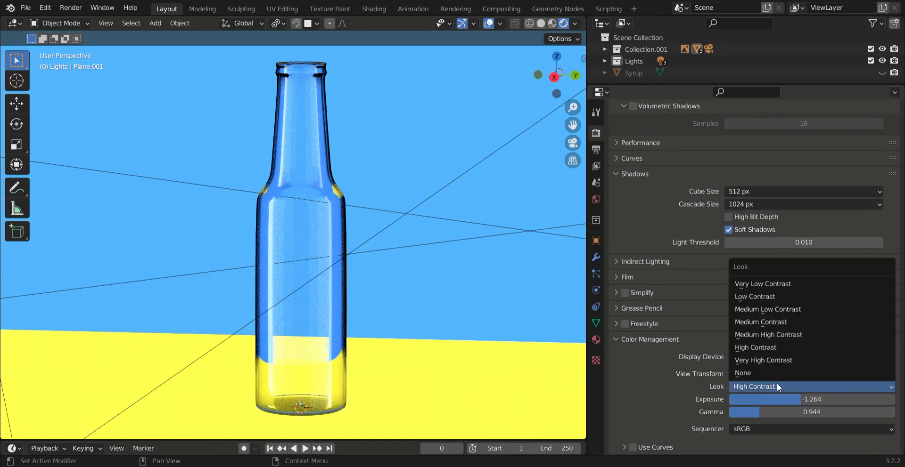
{"action": "left_click", "coordinate": [784, 365]}
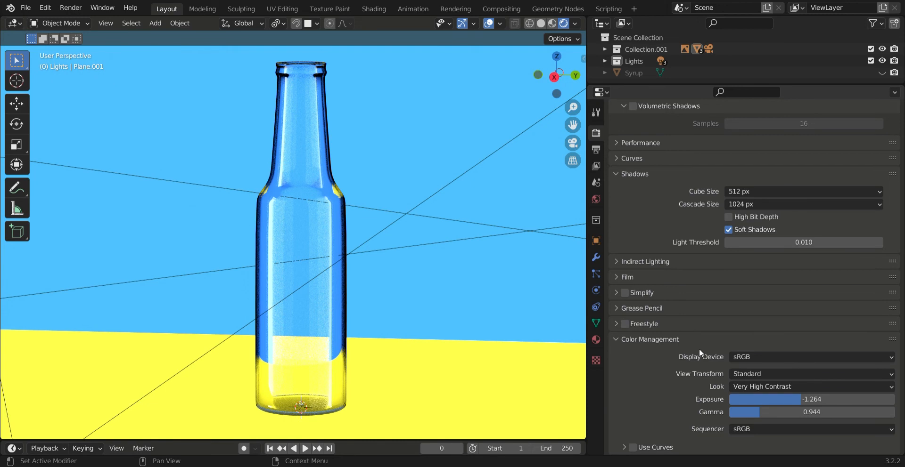
Step: Review the Eevee render settings and the bottle material's node setup, blend mode options and Screen Space Refraction setting
{"action": "scroll", "coordinate": [699, 349], "scroll_direction": "up", "scroll_amount": 15}
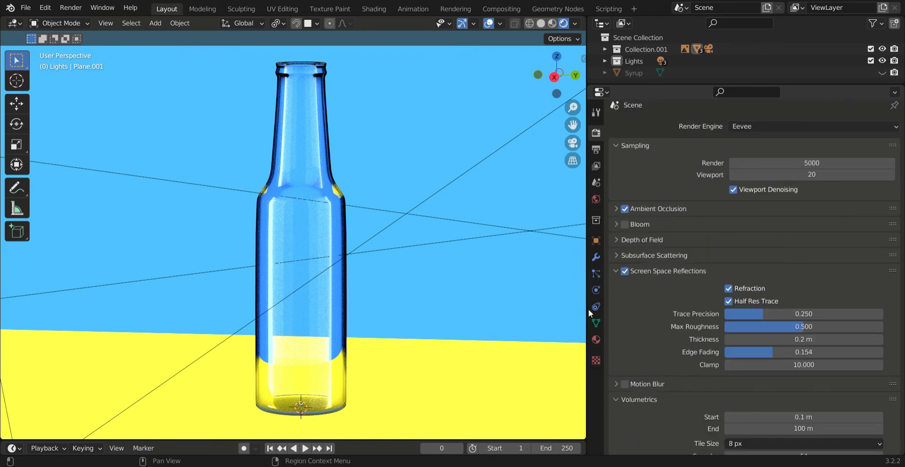
{"action": "left_click", "coordinate": [595, 343]}
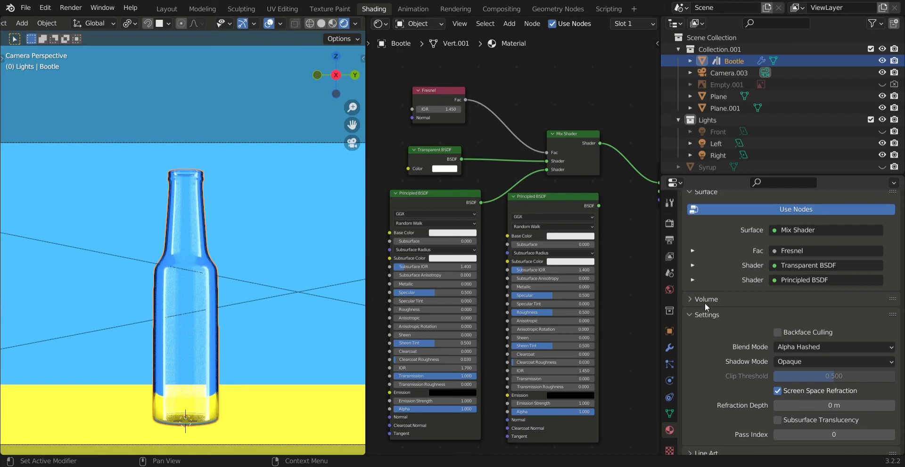
{"action": "scroll", "coordinate": [789, 349], "scroll_direction": "down", "scroll_amount": 2}
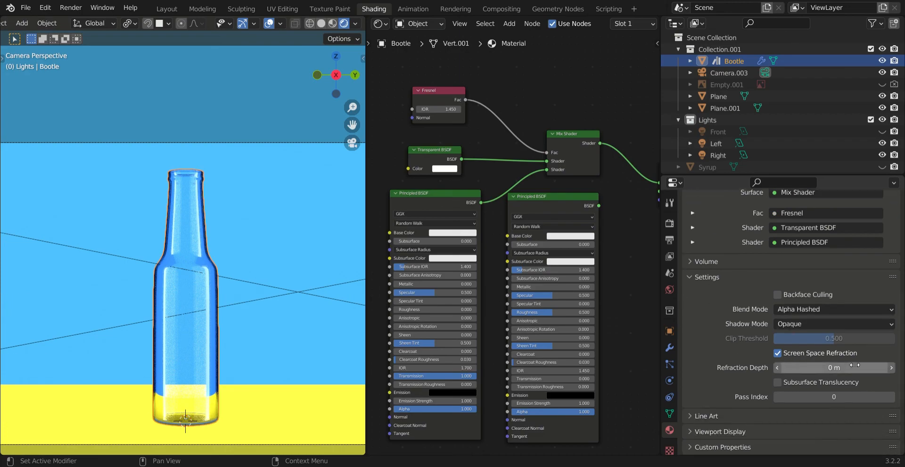
{"action": "scroll", "coordinate": [828, 352], "scroll_direction": "up", "scroll_amount": 8}
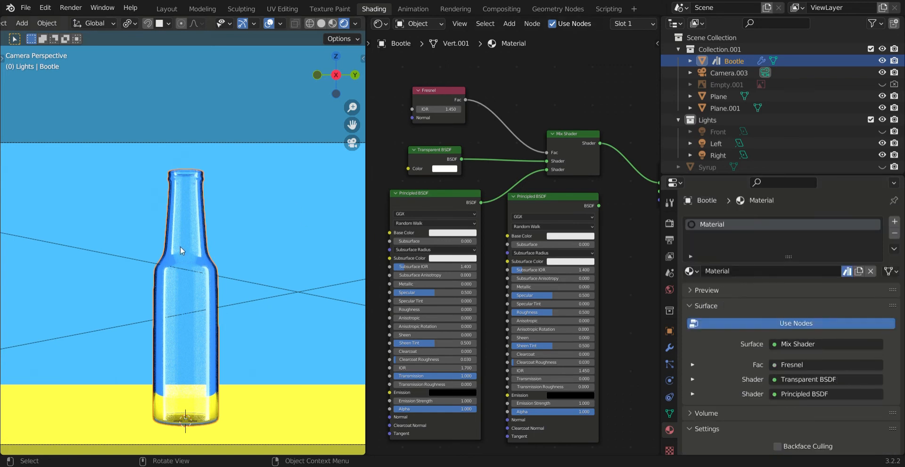
{"action": "scroll", "coordinate": [721, 269], "scroll_direction": "down", "scroll_amount": 8}
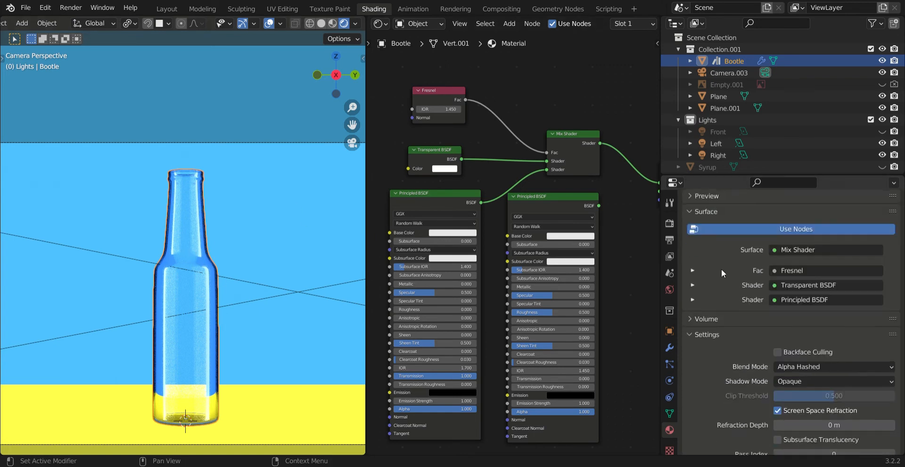
{"action": "left_click_drag", "start_coordinate": [477, 72], "coordinate": [405, 179]}
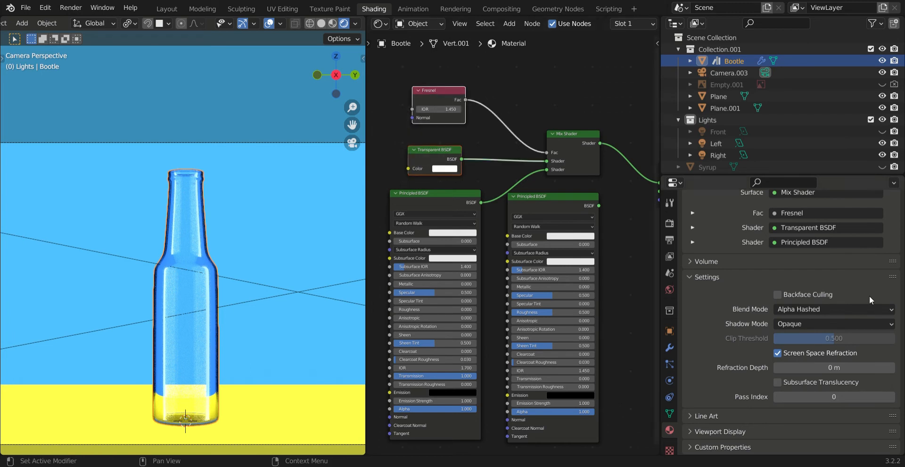
{"action": "left_click", "coordinate": [842, 311]}
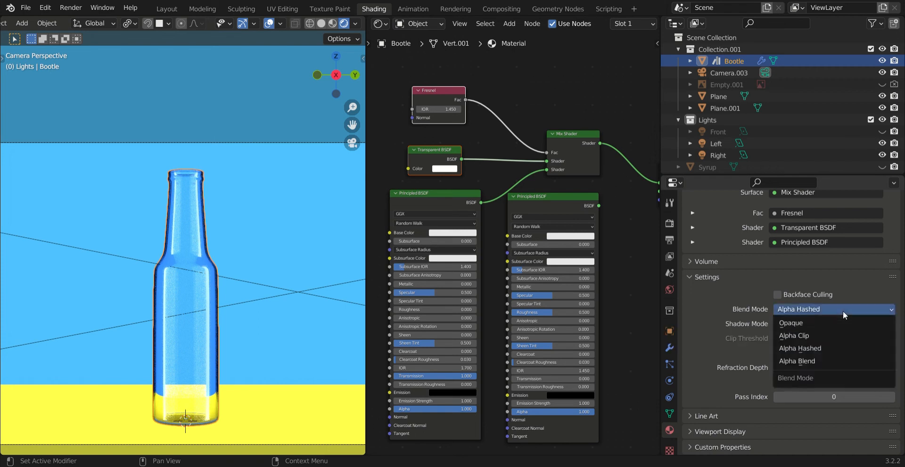
{"action": "left_click", "coordinate": [778, 311]}
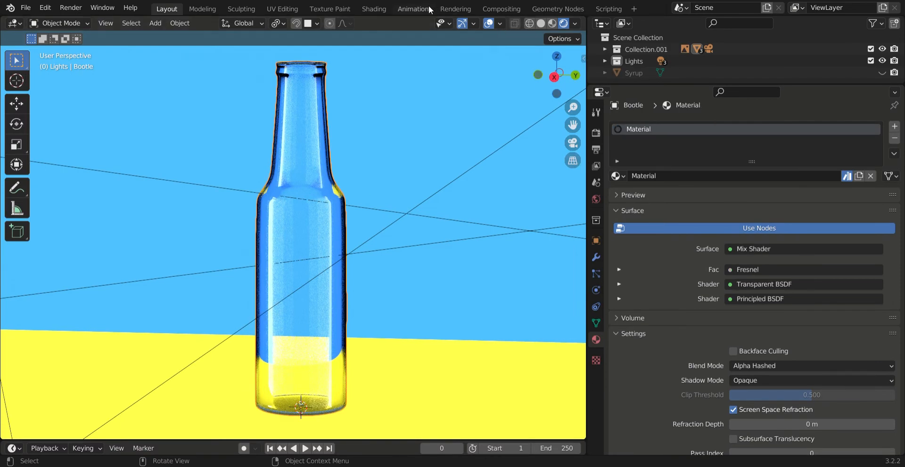
Step: Switch to the Shading workspace and display the bottle there with rendered viewport shading, framed closer
{"action": "left_click", "coordinate": [370, 11]}
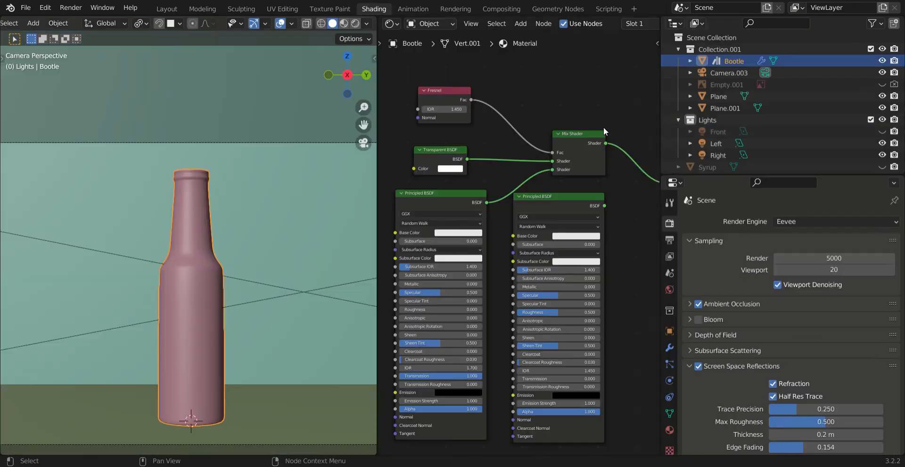
{"action": "left_click", "coordinate": [357, 23]}
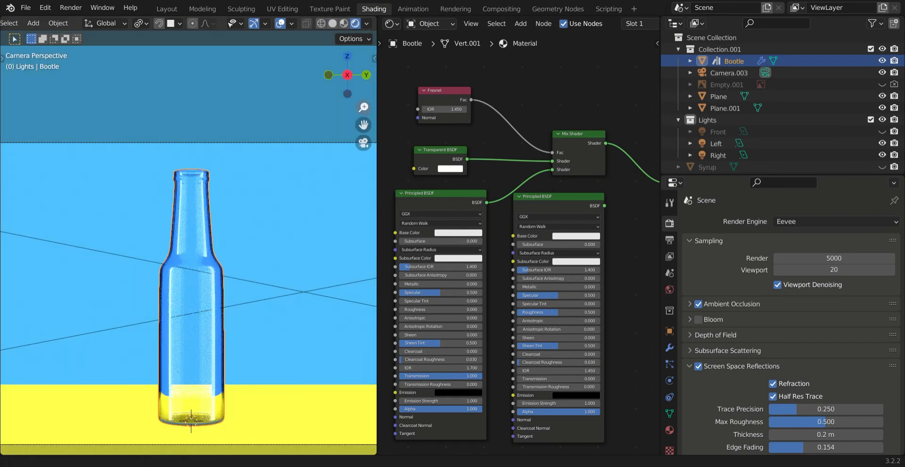
{"action": "scroll", "coordinate": [368, 123], "scroll_direction": "up", "scroll_amount": 1}
{"action": "left_click_drag", "start_coordinate": [368, 123], "coordinate": [365, 112]}
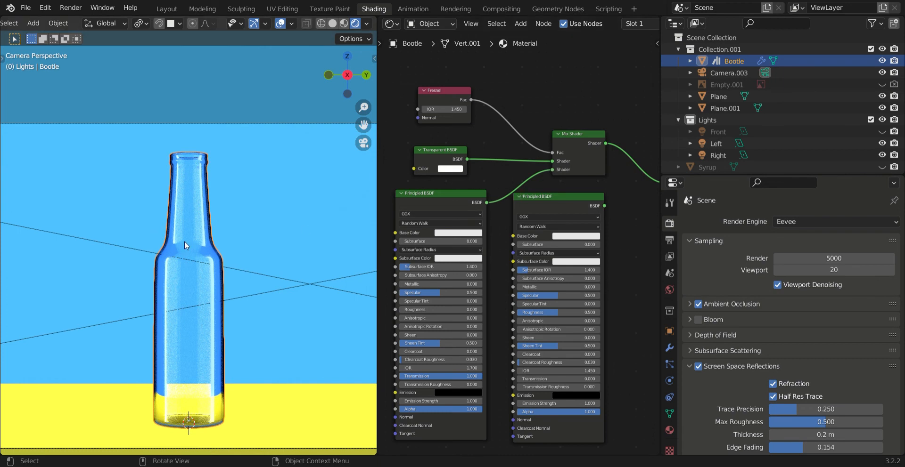
Step: Remove all links into the bottle's Mix Shader, after testing the unused Principled BSDF on its second Shader input
{"action": "left_click_drag", "start_coordinate": [550, 171], "coordinate": [532, 153]}
{"action": "left_click_drag", "start_coordinate": [605, 207], "coordinate": [551, 169]}
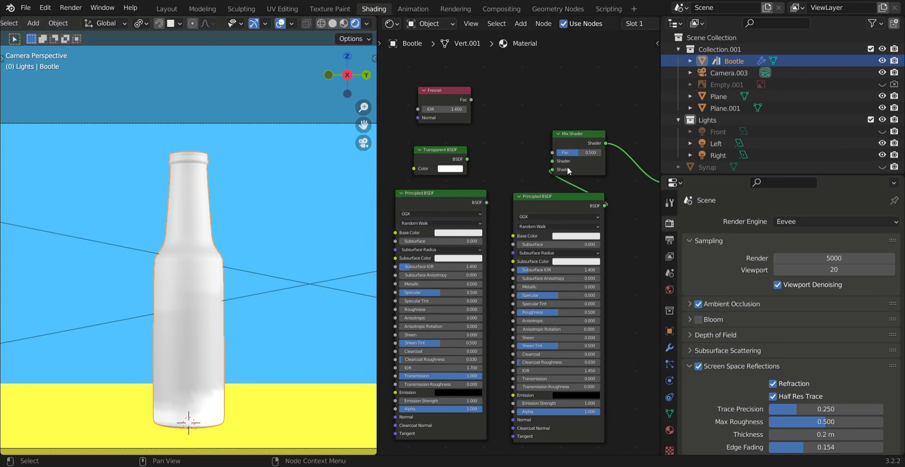
{"action": "left_click", "coordinate": [363, 143]}
{"action": "left_click_drag", "start_coordinate": [552, 171], "coordinate": [493, 210]}
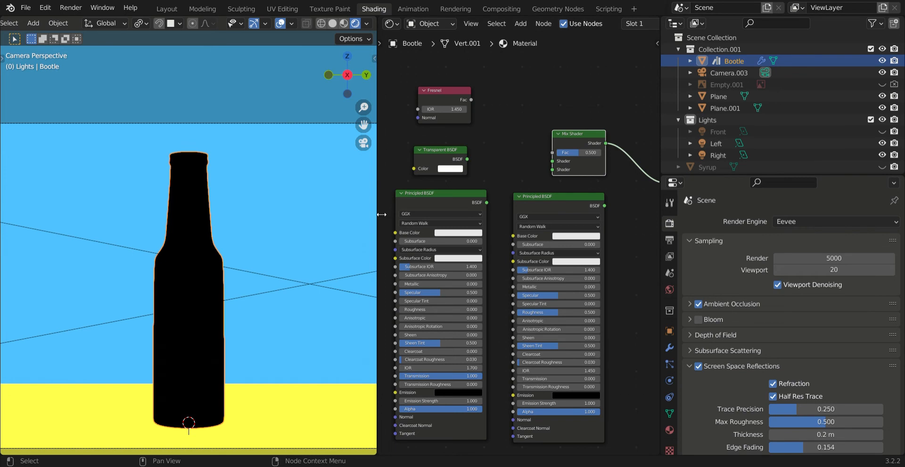
Step: Widen the node editor and connect the Principled BSDF with full transmission to the Mix Shader's second Shader input
{"action": "left_click_drag", "start_coordinate": [382, 214], "coordinate": [303, 215]}
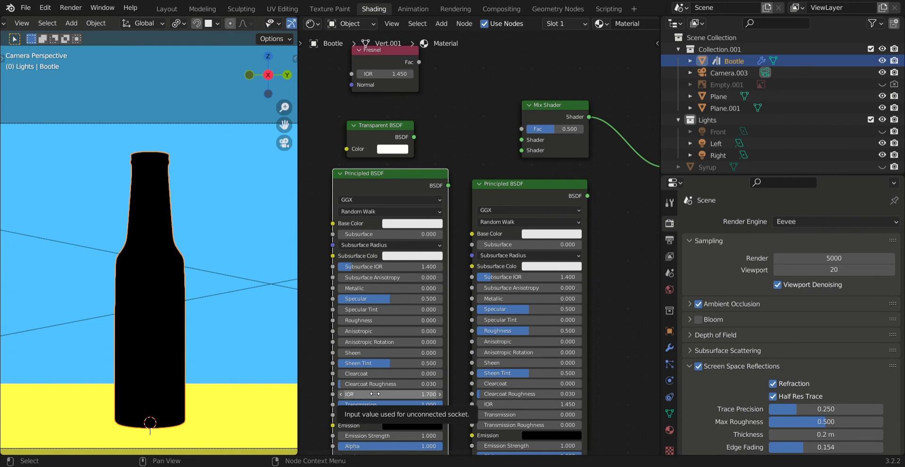
{"action": "left_click_drag", "start_coordinate": [447, 186], "coordinate": [524, 148]}
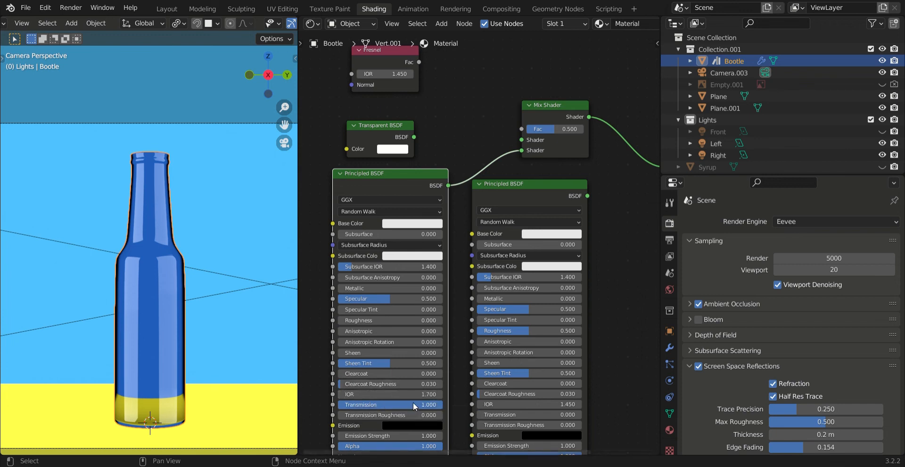
Step: Try a Transmission of 0.385 on the connected Principled BSDF and restore it to 1.000
{"action": "left_click_drag", "start_coordinate": [412, 403], "coordinate": [348, 403]}
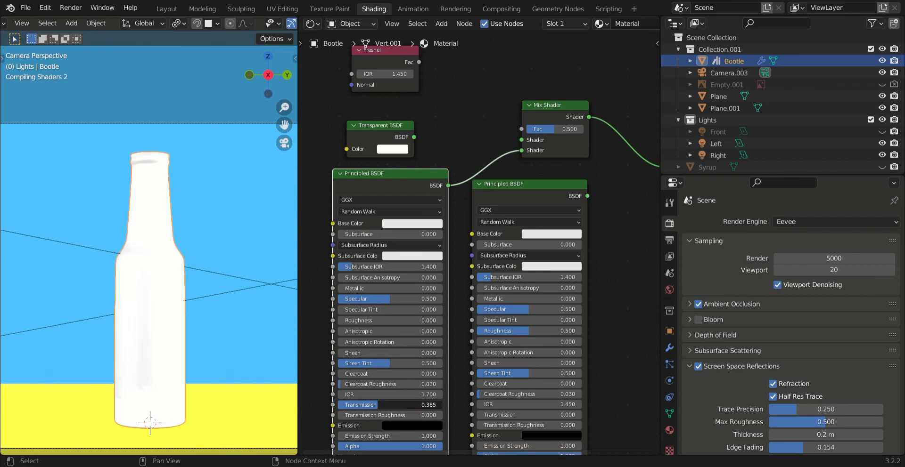
{"action": "left_click_drag", "start_coordinate": [348, 403], "coordinate": [413, 403]}
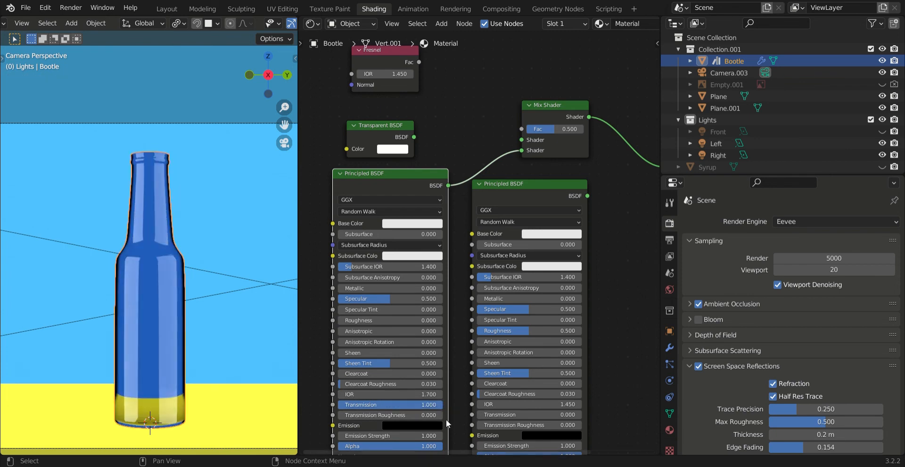
{"action": "scroll", "coordinate": [372, 363], "scroll_direction": "down", "scroll_amount": 1}
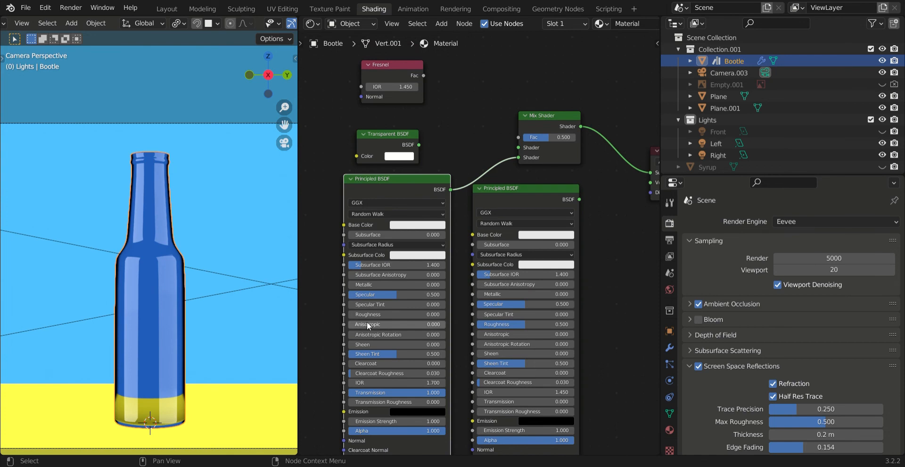
{"action": "mouse_move", "coordinate": [376, 315]}
{"action": "left_mouse_down"}
{"action": "mouse_move", "coordinate": [383, 315]}
{"action": "mouse_move", "coordinate": [327, 321]}
{"action": "left_mouse_up"}
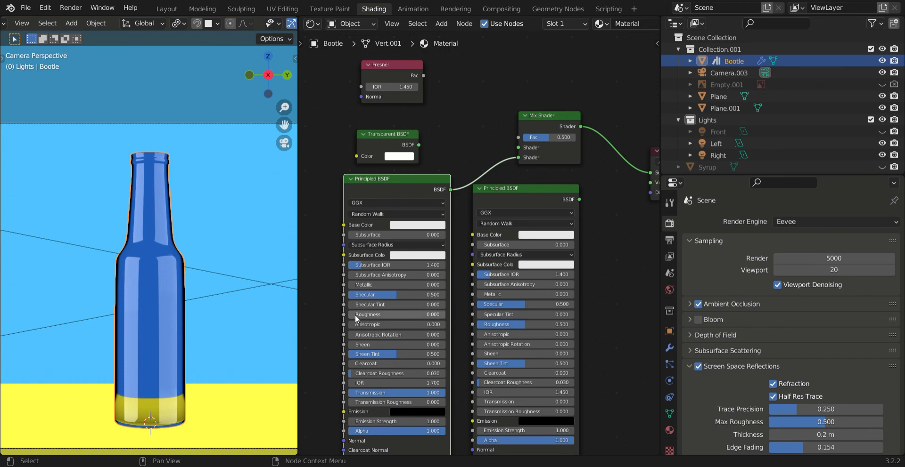
{"action": "mouse_move", "coordinate": [353, 317]}
{"action": "left_mouse_down"}
{"action": "mouse_move", "coordinate": [415, 316]}
{"action": "mouse_move", "coordinate": [348, 315]}
{"action": "left_mouse_up"}
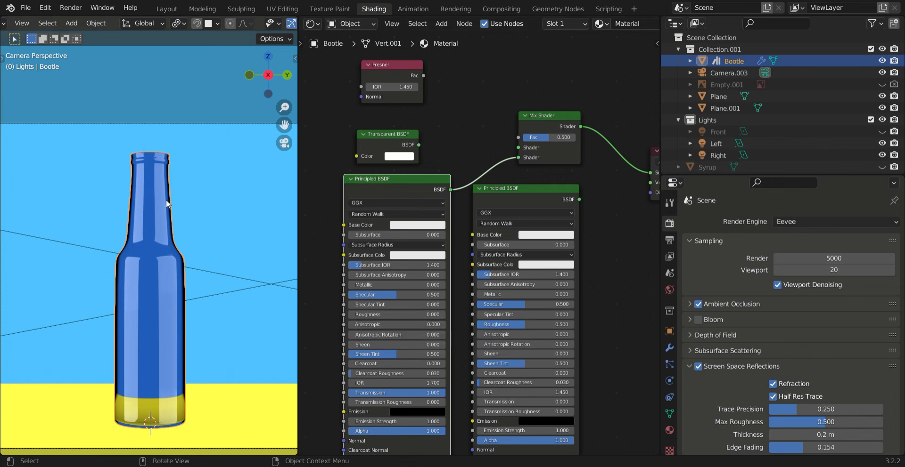
Step: Connect the Transparent BSDF to the Mix Shader's first Shader input, moving its node closer to the Mix Shader
{"action": "scroll", "coordinate": [163, 199], "scroll_direction": "up", "scroll_amount": 2}
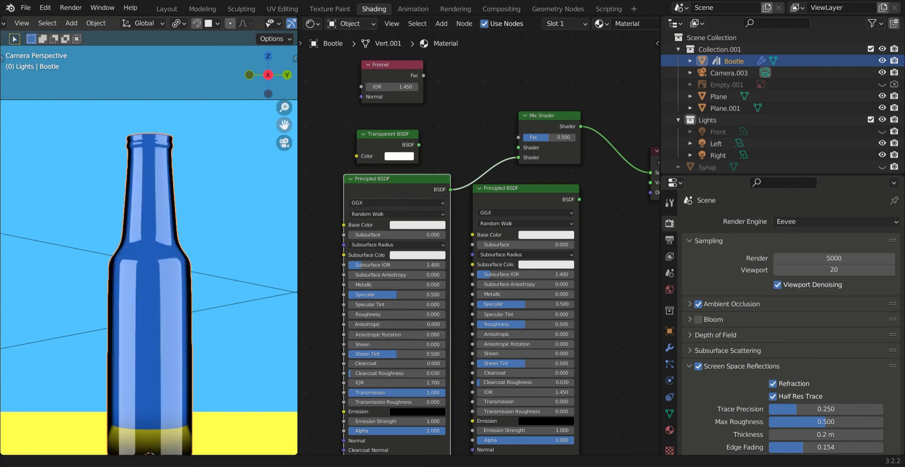
{"action": "left_click_drag", "start_coordinate": [287, 126], "coordinate": [287, 102]}
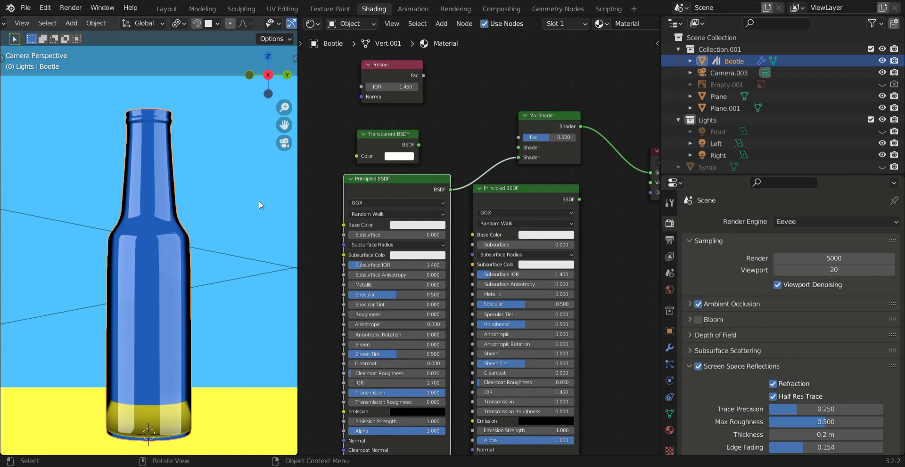
{"action": "left_click_drag", "start_coordinate": [397, 137], "coordinate": [518, 148]}
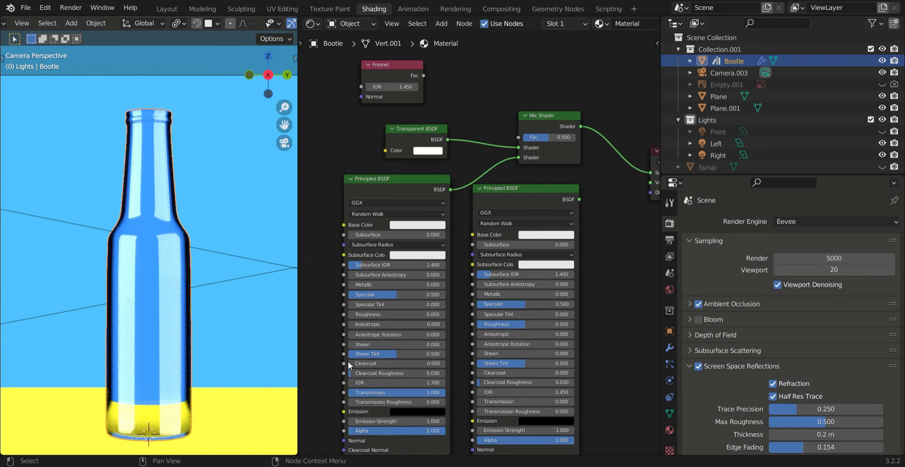
Step: Move the Material Output node right beside the Mix Shader
{"action": "scroll", "coordinate": [613, 66], "scroll_direction": "up", "scroll_amount": 1}
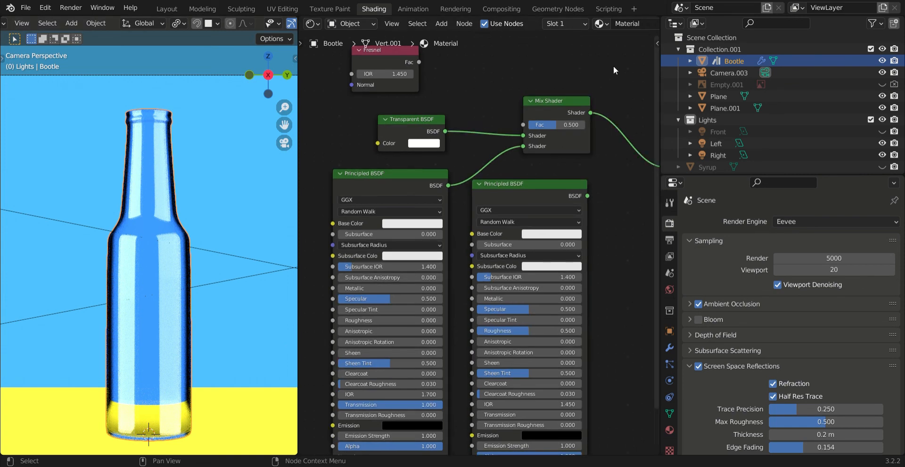
{"action": "left_click_drag", "start_coordinate": [612, 67], "coordinate": [491, 161]}
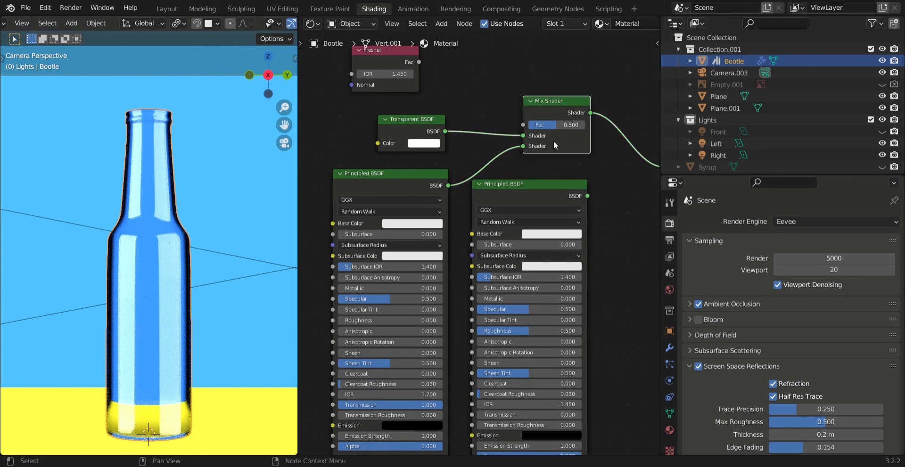
{"action": "scroll", "coordinate": [545, 146], "scroll_direction": "down", "scroll_amount": 3}
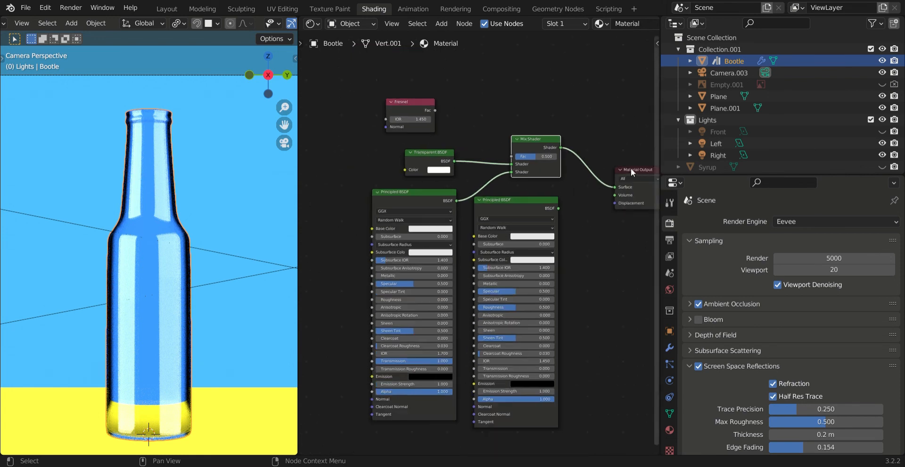
{"action": "key", "text": "g"}
{"action": "left_click", "coordinate": [573, 115]}
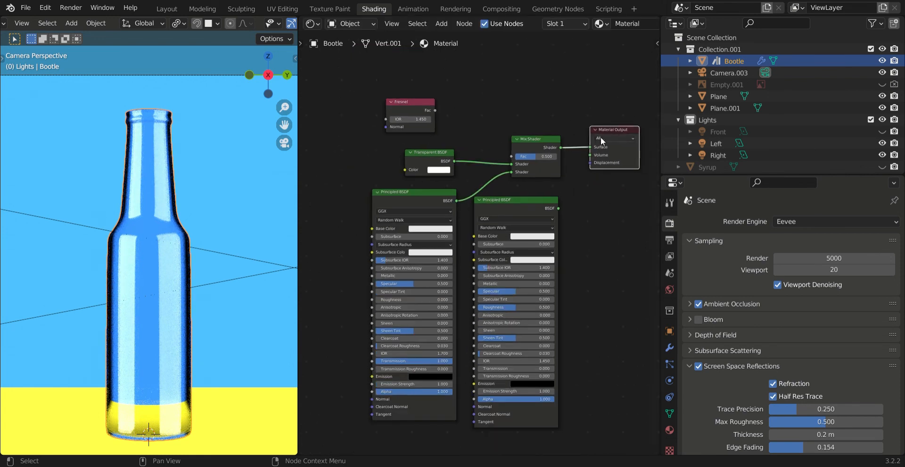
{"action": "scroll", "coordinate": [623, 150], "scroll_direction": "up", "scroll_amount": 2}
{"action": "mouse_move", "coordinate": [608, 132]}
{"action": "left_mouse_down"}
{"action": "mouse_move", "coordinate": [594, 134]}
{"action": "mouse_move", "coordinate": [608, 132]}
{"action": "left_mouse_up"}
Step: Inspect the bottle without its selection outline, reselect it and examine the dark edges around its neck up close
{"action": "left_click", "coordinate": [202, 188]}
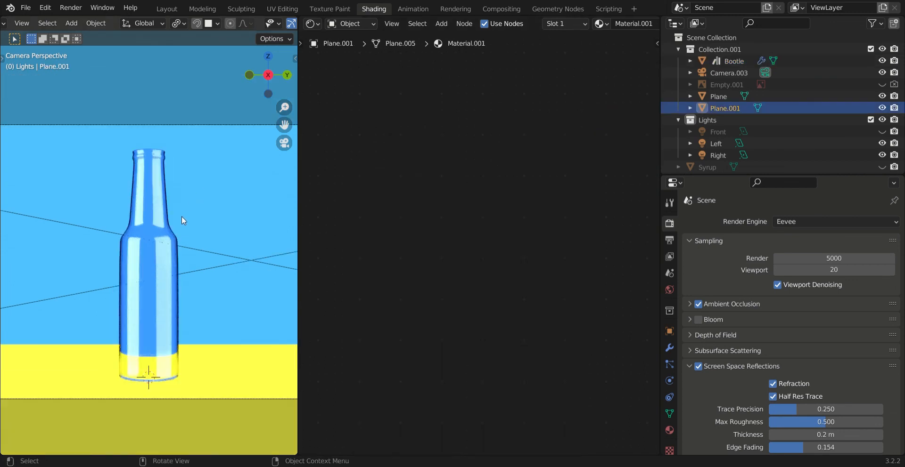
{"action": "left_click", "coordinate": [159, 231]}
{"action": "scroll", "coordinate": [202, 111], "scroll_direction": "up", "scroll_amount": 3}
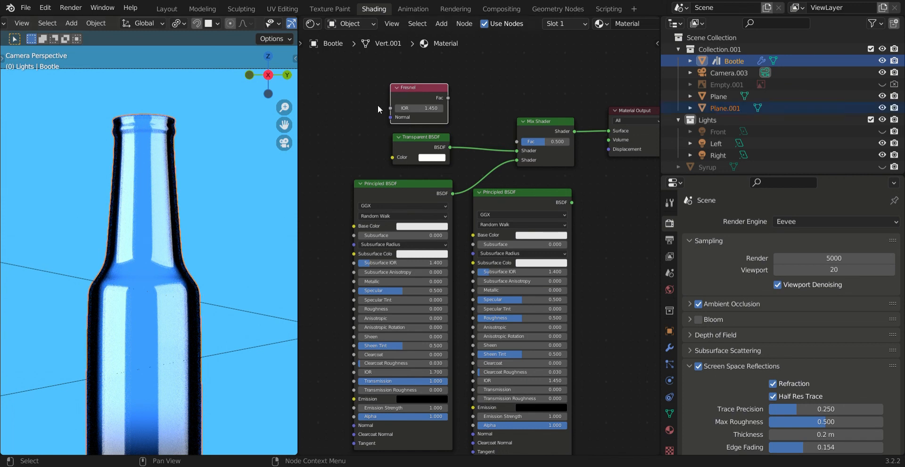
{"action": "left_click_drag", "start_coordinate": [189, 126], "coordinate": [173, 122]}
{"action": "left_click_drag", "start_coordinate": [190, 125], "coordinate": [113, 138]}
Step: Place the Fresnel node directly above the Transparent BSDF and connect its Fac output to the Mix Shader's Fac input
{"action": "mouse_move", "coordinate": [433, 85]}
{"action": "left_mouse_down"}
{"action": "mouse_move", "coordinate": [444, 90]}
{"action": "mouse_move", "coordinate": [436, 90]}
{"action": "left_mouse_up"}
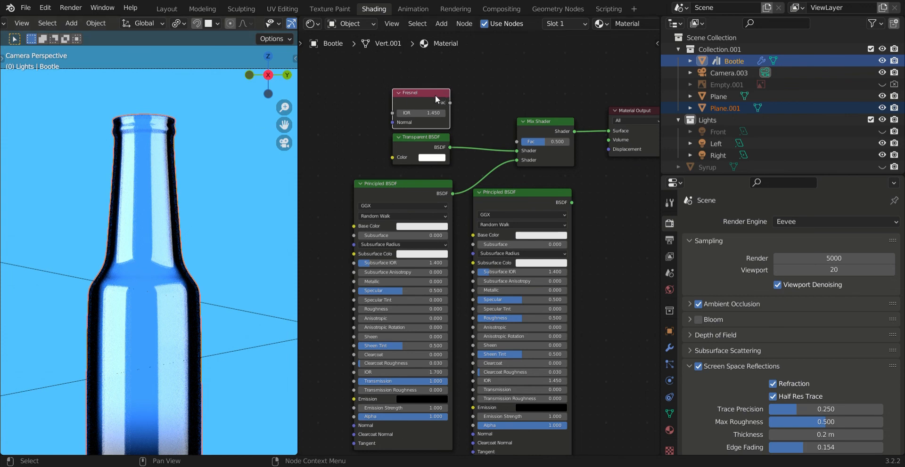
{"action": "left_click_drag", "start_coordinate": [449, 102], "coordinate": [517, 141]}
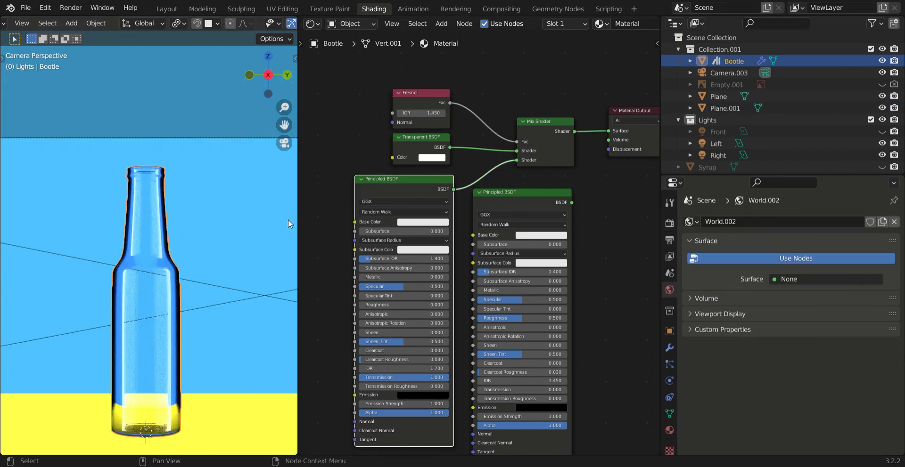
Step: Examine the glass bottle from other angles in a widened viewport, comparing solid shading with rendered shading
{"action": "left_click_drag", "start_coordinate": [302, 208], "coordinate": [336, 208]}
{"action": "left_click", "coordinate": [276, 221]}
{"action": "middle_click_drag", "start_coordinate": [275, 221], "coordinate": [281, 160]}
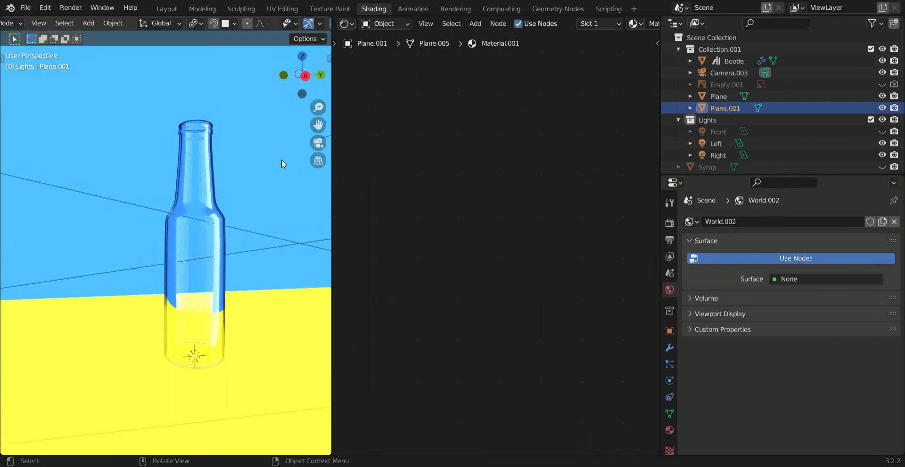
{"action": "mouse_move", "coordinate": [312, 83]}
{"action": "left_mouse_down"}
{"action": "mouse_move", "coordinate": [301, 108]}
{"action": "mouse_move", "coordinate": [311, 87]}
{"action": "left_mouse_up"}
{"action": "left_click", "coordinate": [309, 24]}
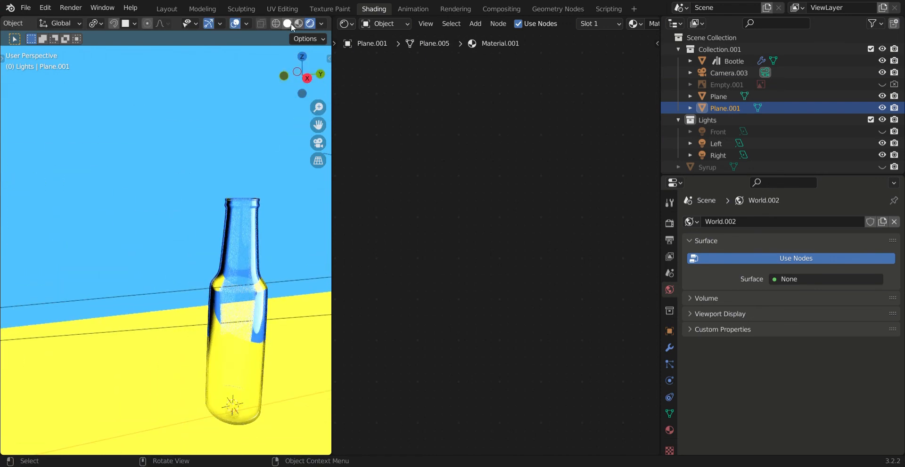
{"action": "left_click", "coordinate": [290, 24]}
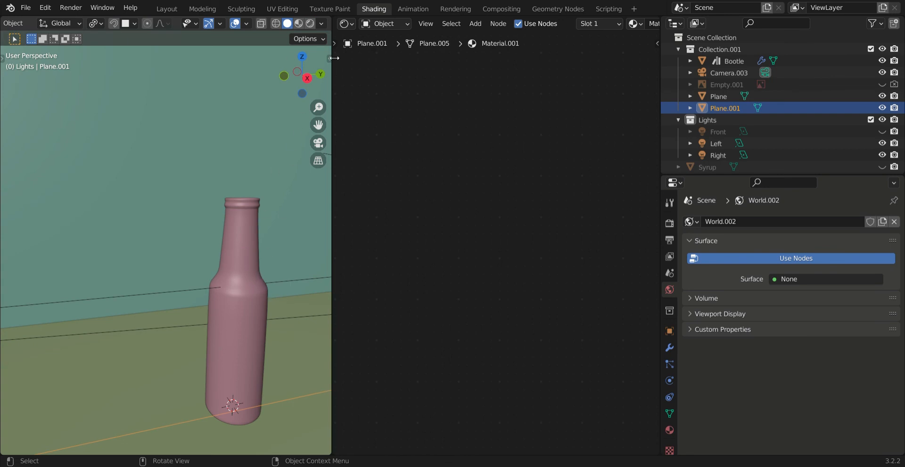
{"action": "left_click", "coordinate": [309, 26]}
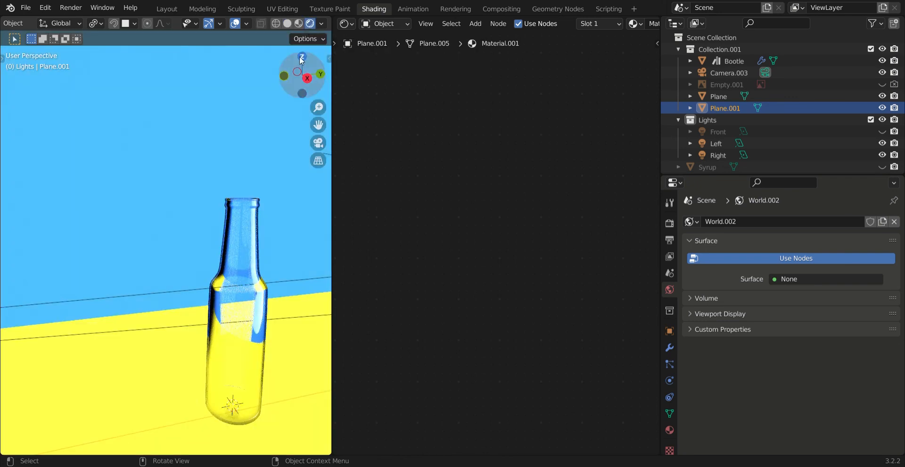